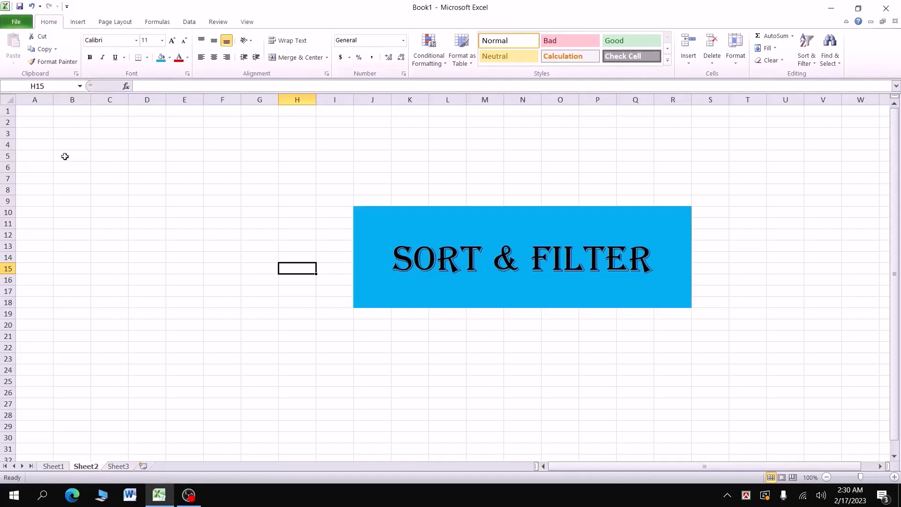
# - Enter the header Roll in A1 with the roll numbers 103, 101, 104 and 102 in A2:A5
pyautogui.click(45, 115)
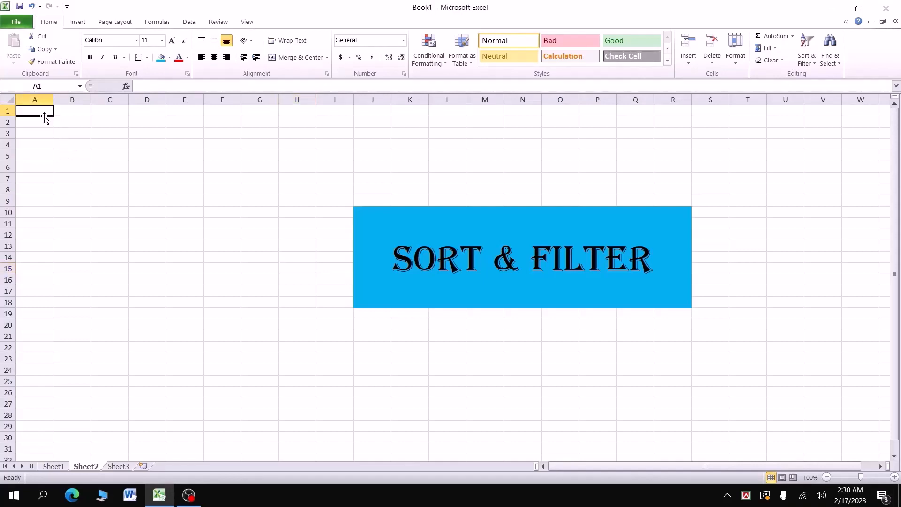
pyautogui.write('Roll')
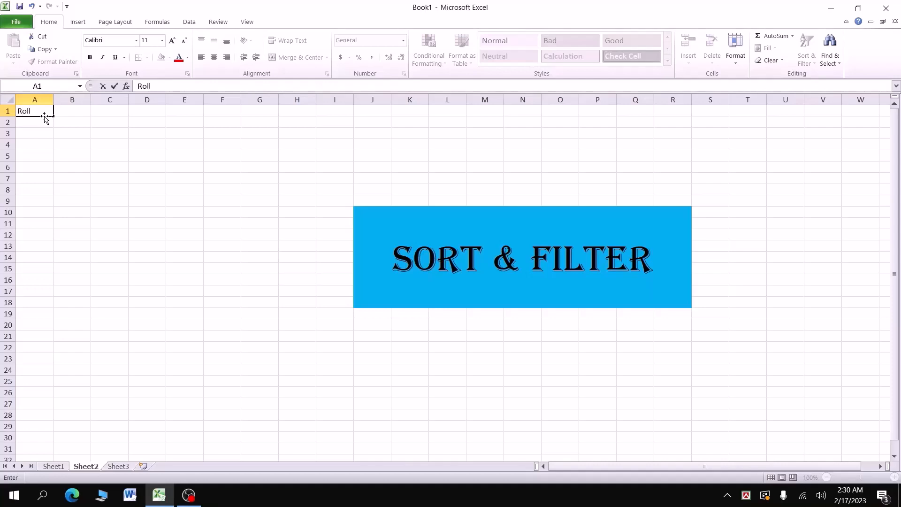
pyautogui.press('Return')
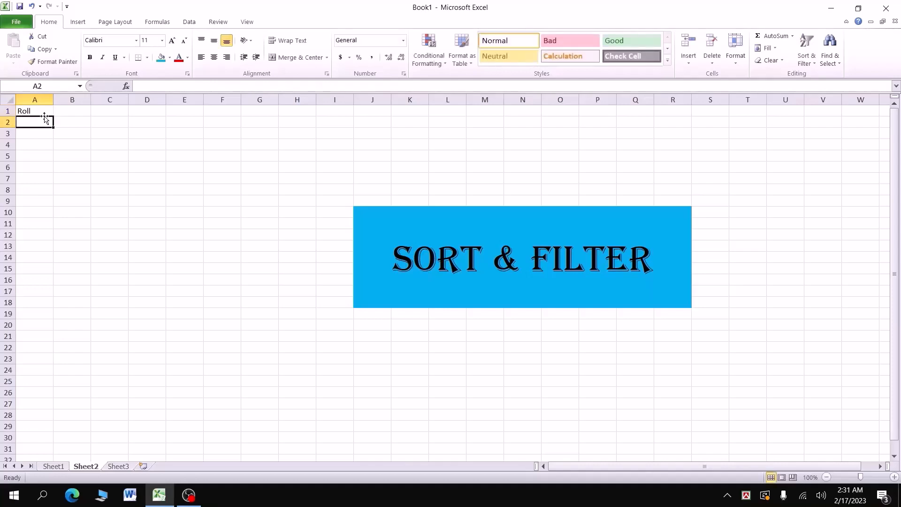
pyautogui.write('103')
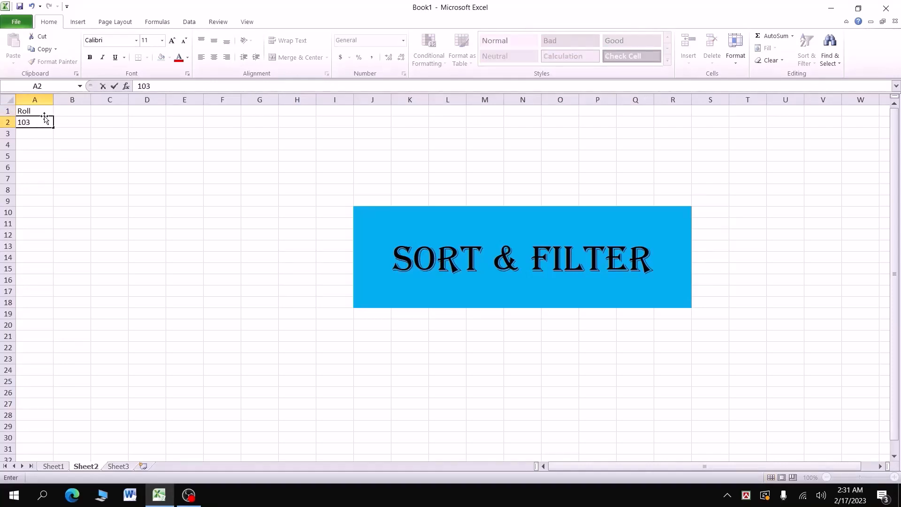
pyautogui.press('Return')
pyautogui.write('101')
pyautogui.press('Return')
pyautogui.write('1')
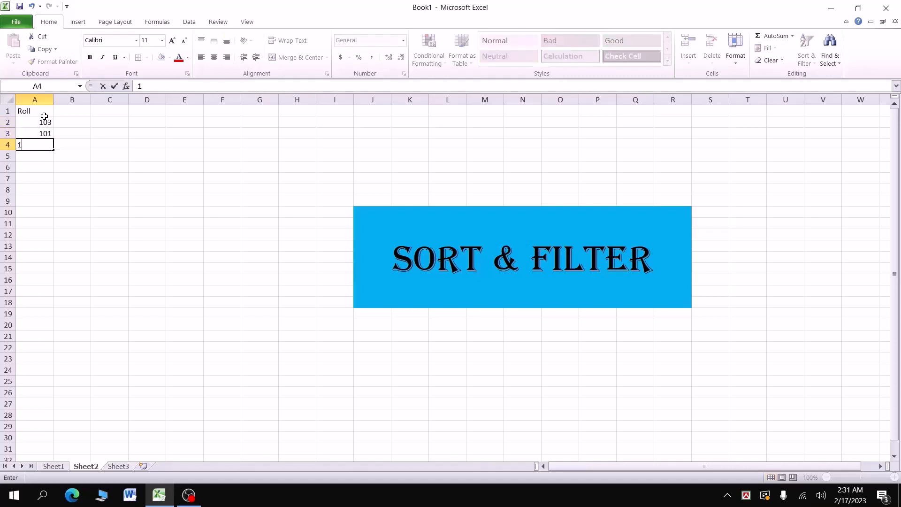
pyautogui.write('04')
pyautogui.press('Return')
pyautogui.write('10')
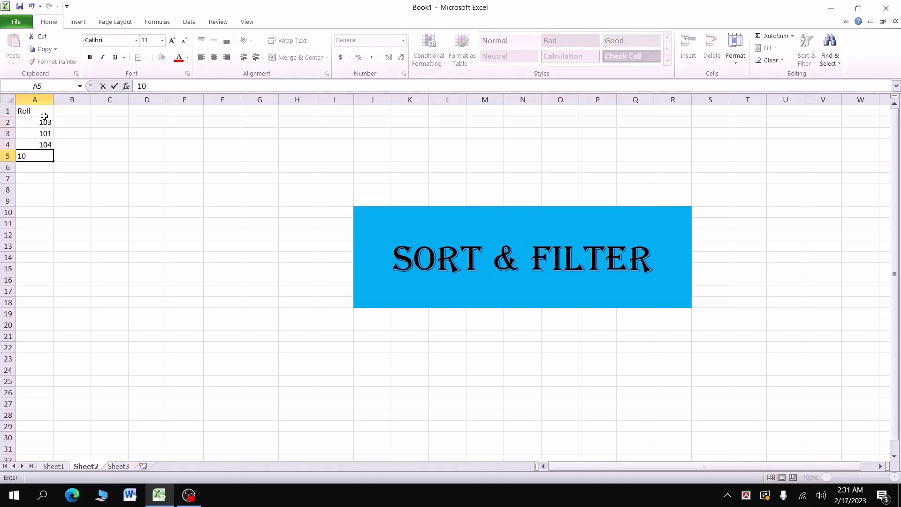
pyautogui.write('2')
pyautogui.click(80, 124)
# - Enter the header Name in B1 and fill B2:B5 with the four students' first names
pyautogui.click(79, 111)
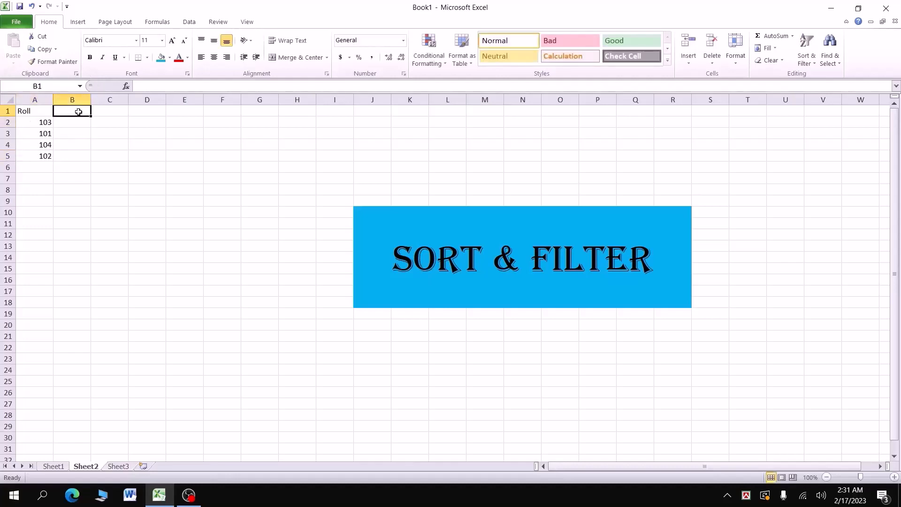
pyautogui.write('Name')
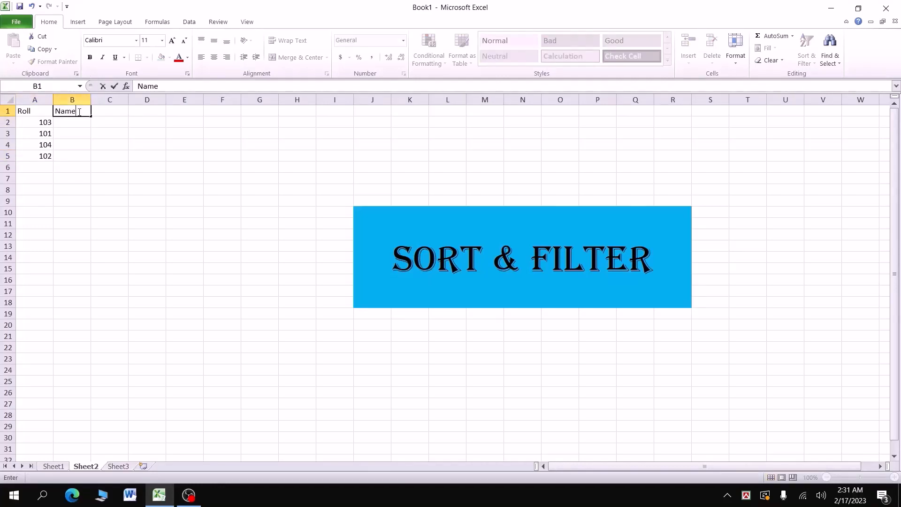
pyautogui.press('Return')
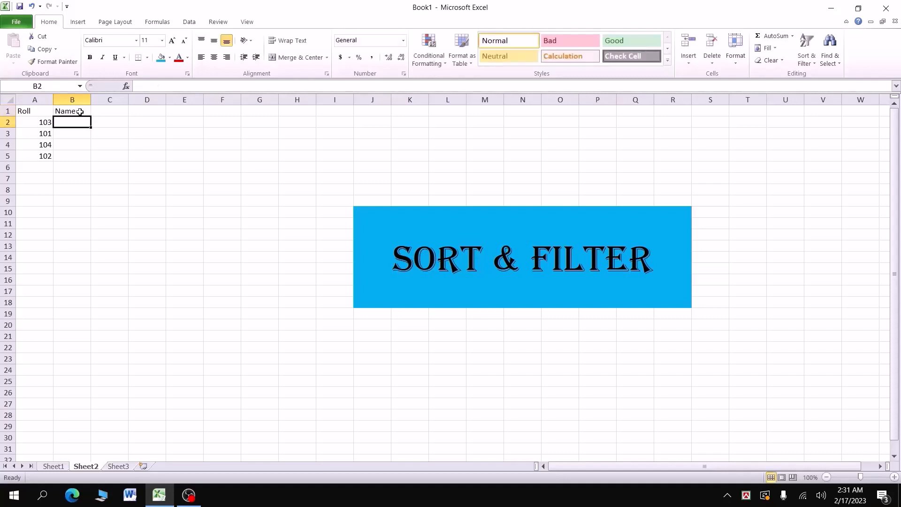
pyautogui.write('Mamun')
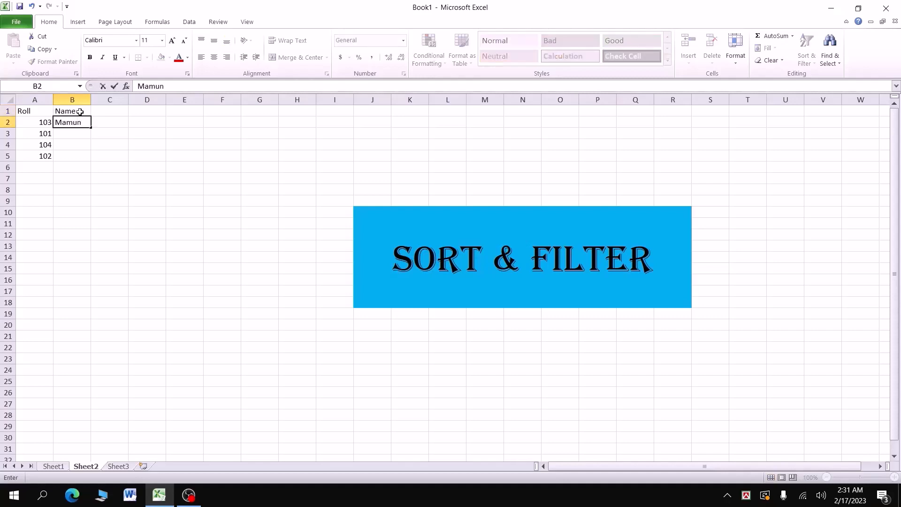
pyautogui.press('Return')
pyautogui.write('Moh')
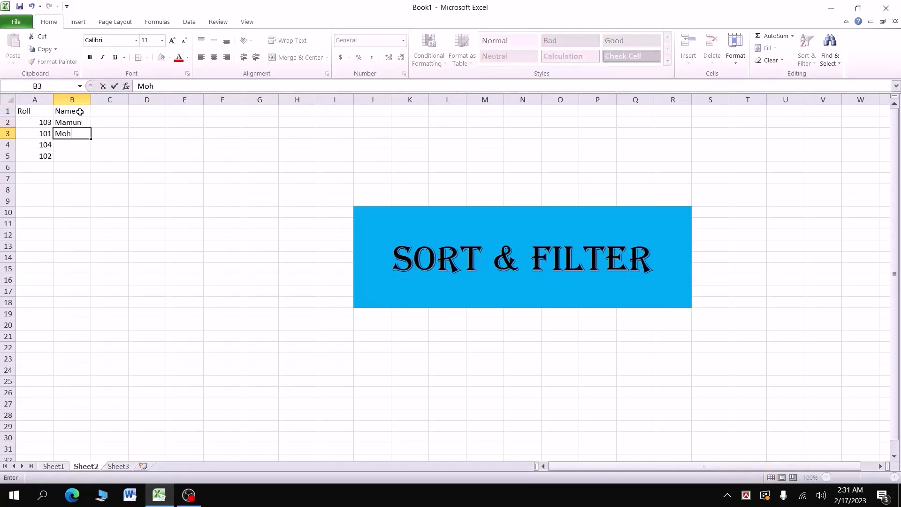
pyautogui.write('ona')
pyautogui.press('Return')
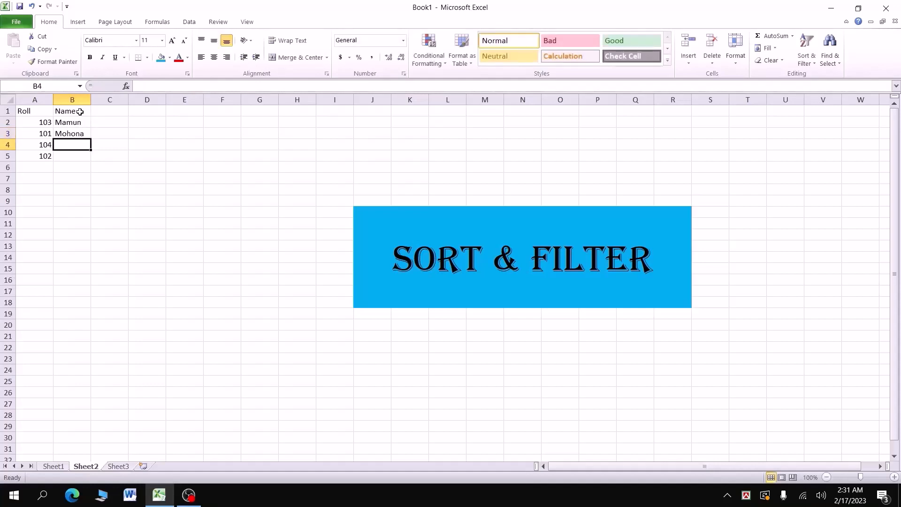
pyautogui.write('Ahil')
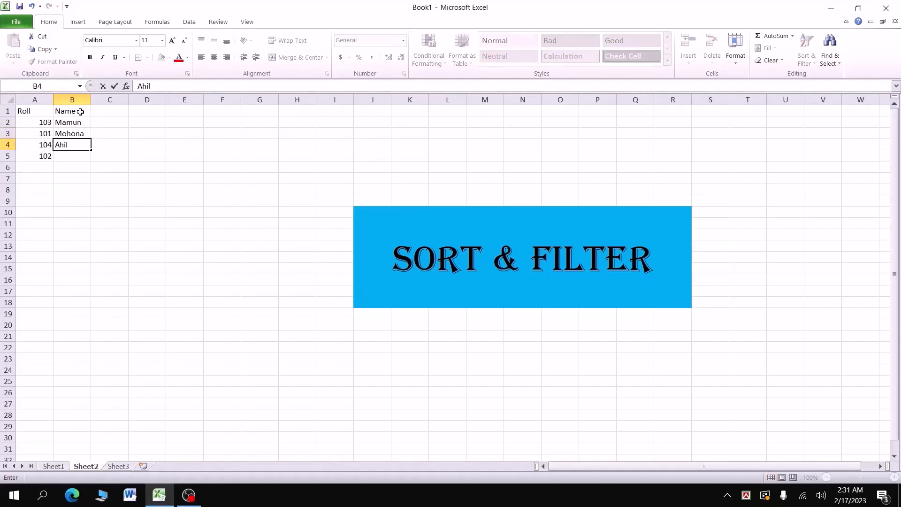
pyautogui.press('Return')
pyautogui.write('Sumo')
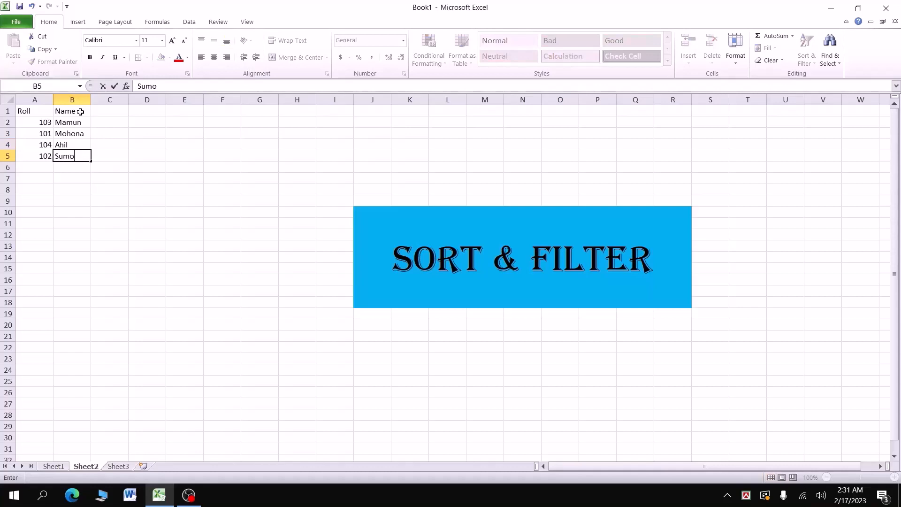
pyautogui.write('n')
pyautogui.press('Tab')
# - Enter the header Marks in C1 with the marks 68, 90, 45 and 75 in C2:C5
pyautogui.press('Up')
pyautogui.press('Up')
pyautogui.press('Up')
pyautogui.press('Up')
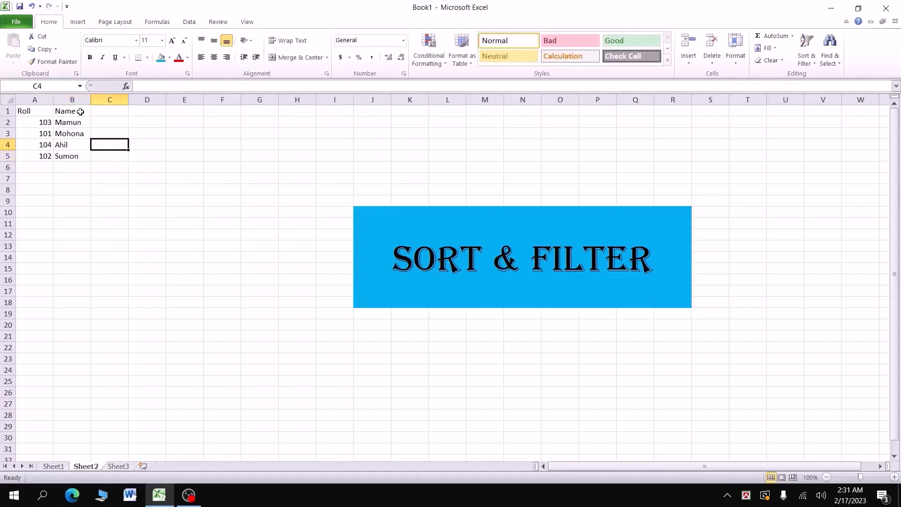
pyautogui.write('Marks')
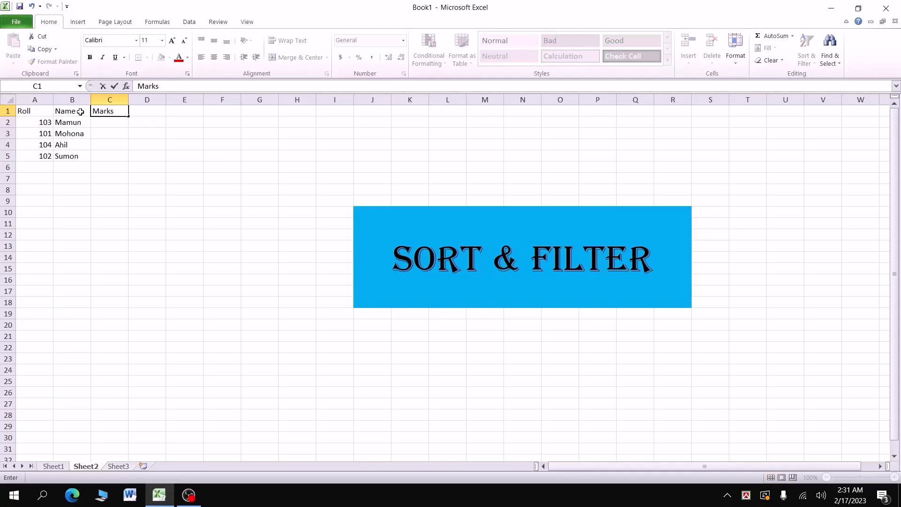
pyautogui.press('Return')
pyautogui.write('6')
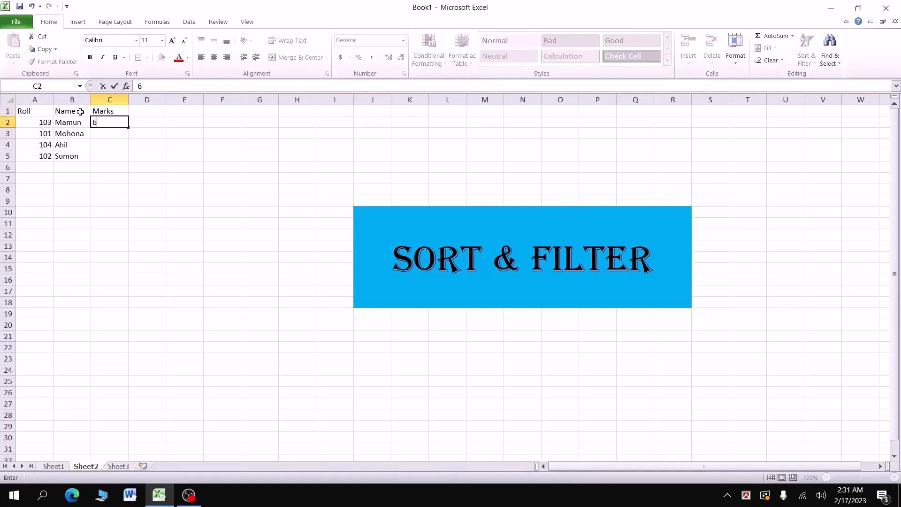
pyautogui.write('8')
pyautogui.press('Return')
pyautogui.write('90')
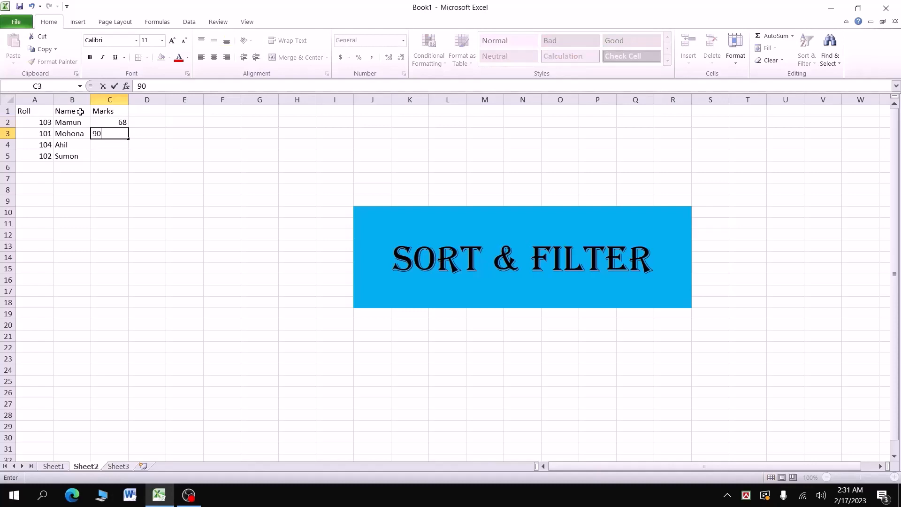
pyautogui.press('Return')
pyautogui.write('45')
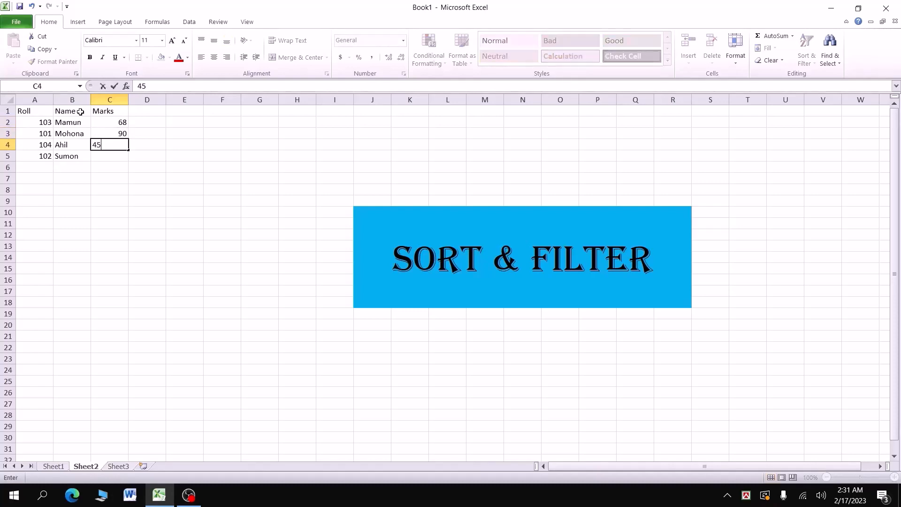
pyautogui.press('Return')
pyautogui.write('75')
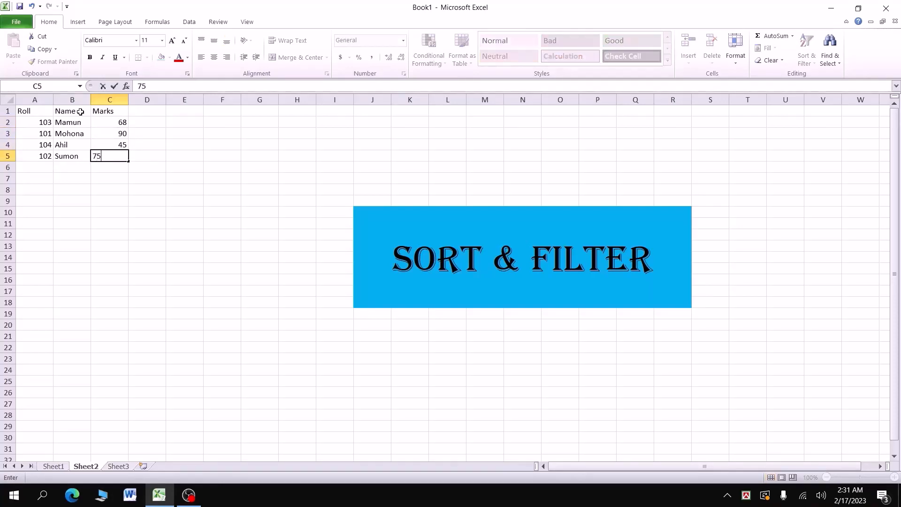
# - Apply All Borders to the student table A1:C5
pyautogui.moveTo(21, 112); pyautogui.dragTo(113, 158)
pyautogui.click(147, 58)
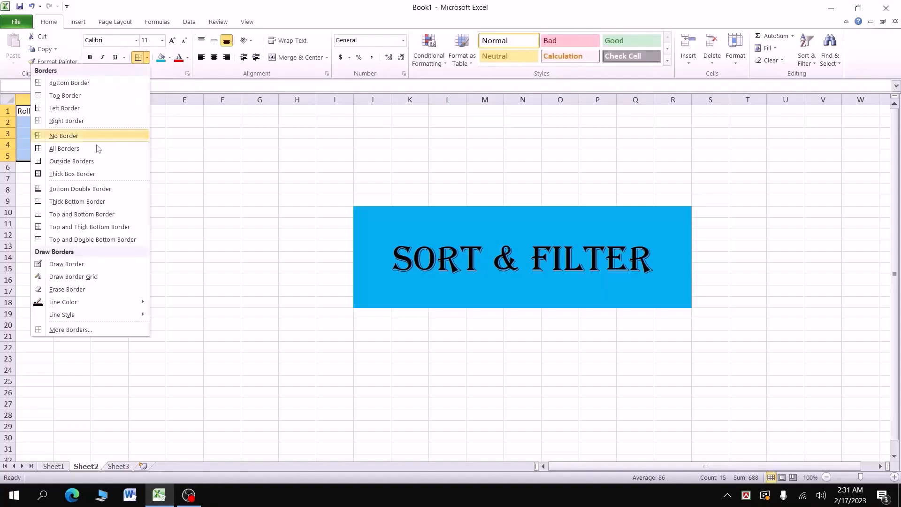
pyautogui.click(92, 148)
# - Format the header row A1:C1 as centered, bold text at font size 12
pyautogui.moveTo(25, 112); pyautogui.dragTo(111, 112)
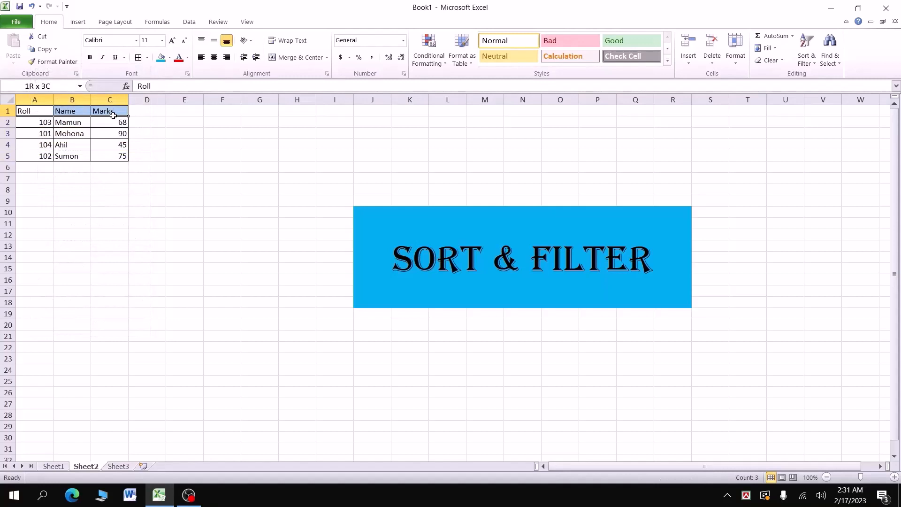
pyautogui.click(215, 57)
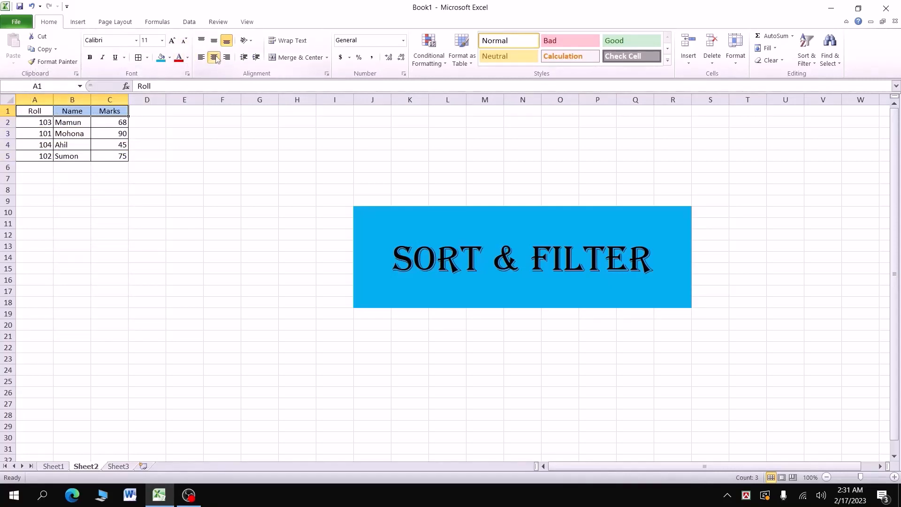
pyautogui.click(173, 41)
pyautogui.click(90, 57)
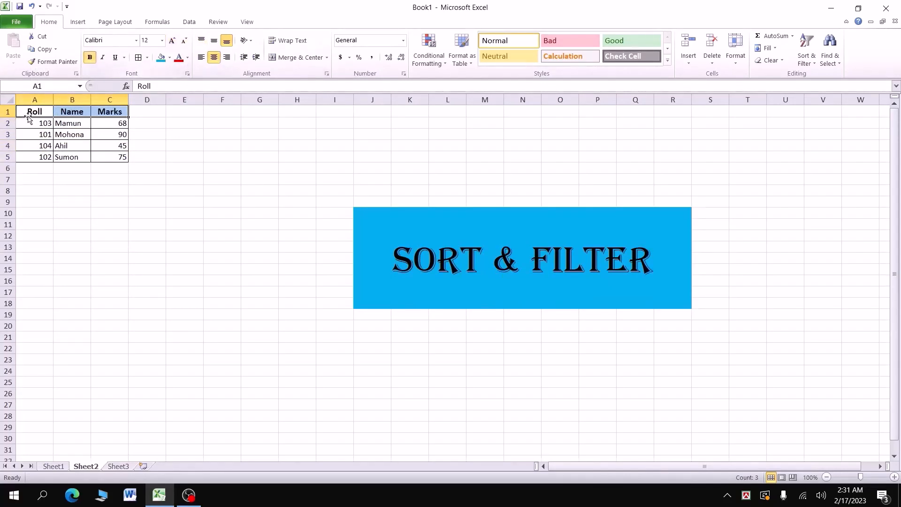
# - Middle-align and horizontally center the Roll and Marks columns, A1:A5 and C1:C5
pyautogui.click(43, 111)
pyautogui.moveTo(43, 110); pyautogui.dragTo(42, 157)
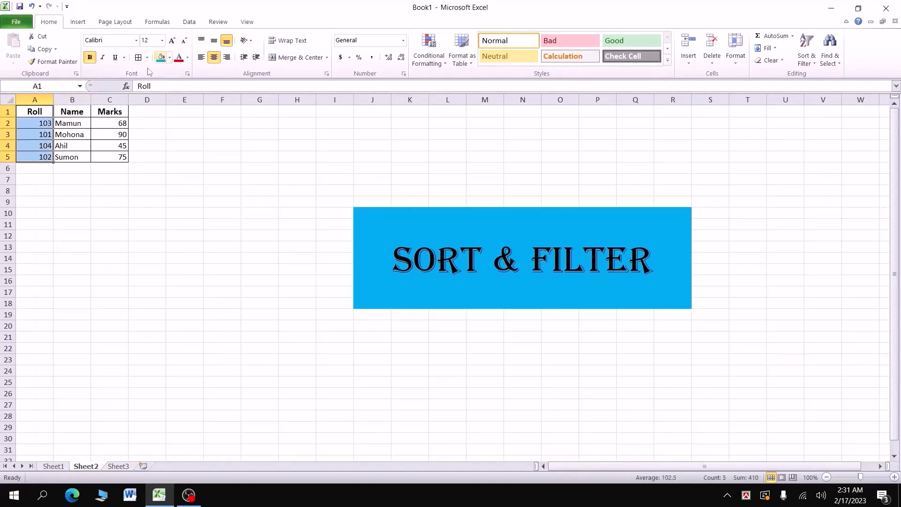
pyautogui.moveTo(110, 111); pyautogui.dragTo(111, 156)
pyautogui.click(214, 41)
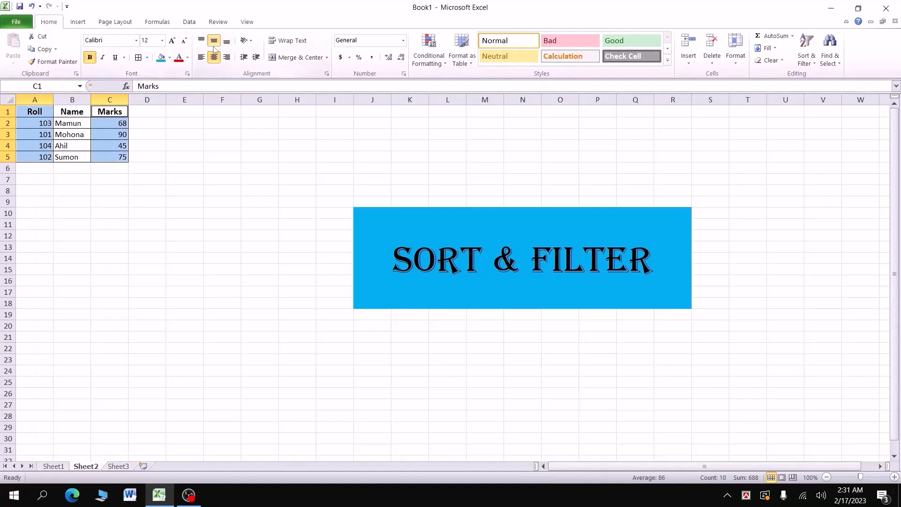
pyautogui.click(213, 57)
pyautogui.click(213, 57)
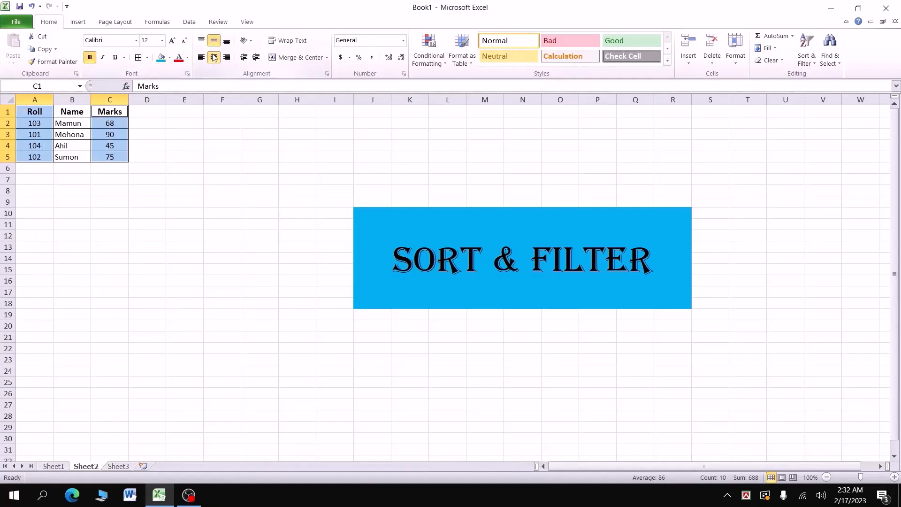
pyautogui.click(110, 153)
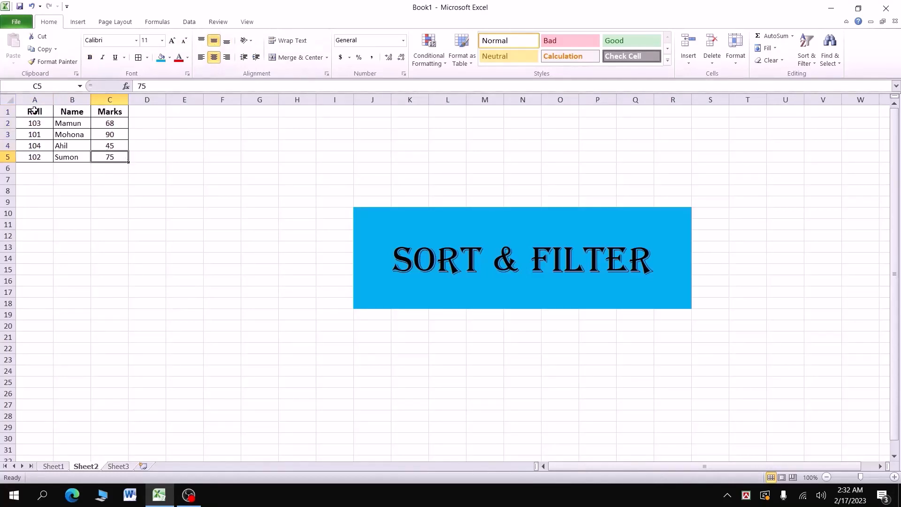
# - Increase the font size of the whole table A1:C5 to 20
pyautogui.moveTo(34, 110); pyautogui.dragTo(104, 156)
pyautogui.hotkey('ctrl', ']')
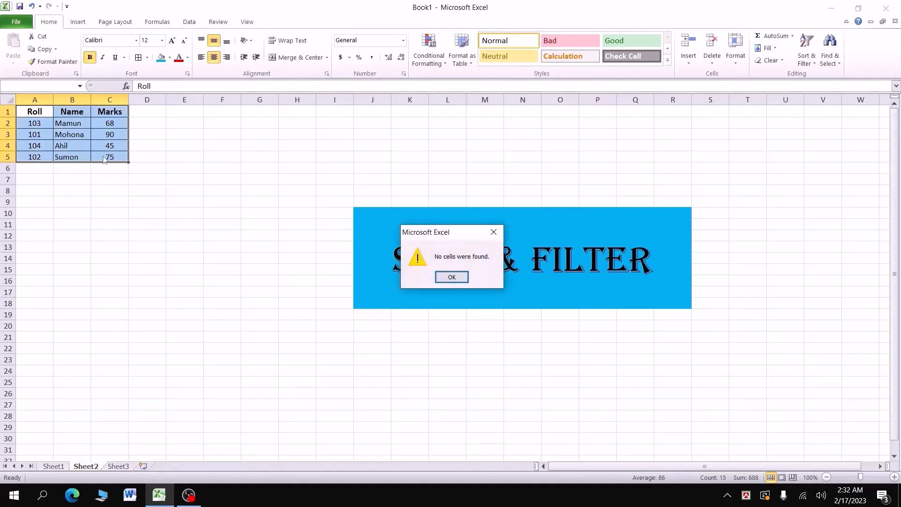
pyautogui.press('Return')
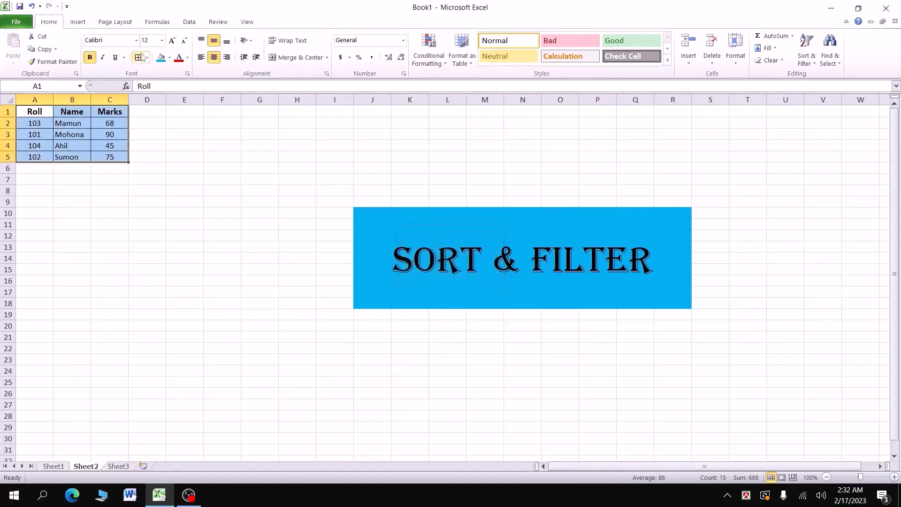
pyautogui.click(172, 41)
pyautogui.click(172, 41)
pyautogui.click(172, 41)
pyautogui.click(172, 42)
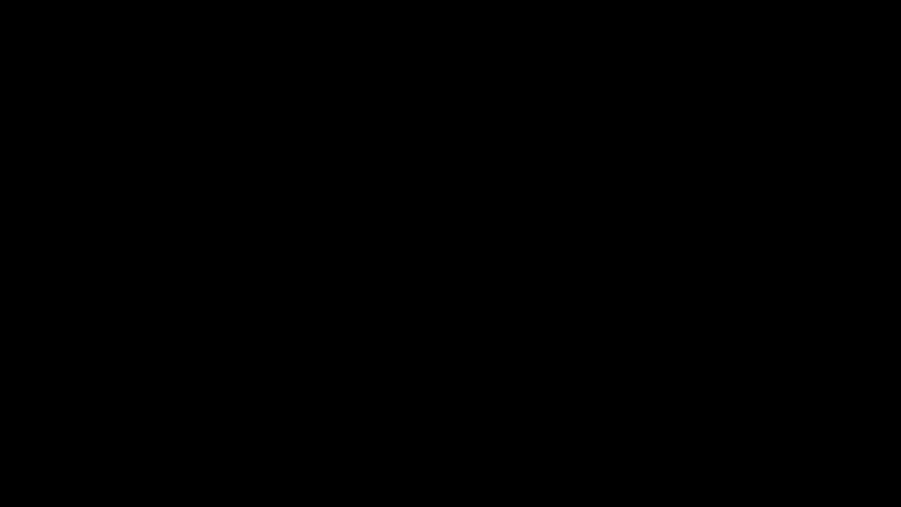
# - Widen column B to show the full names and autofit column C to its contents
pyautogui.moveTo(91, 100); pyautogui.dragTo(112, 99)
pyautogui.doubleClick(150, 99)
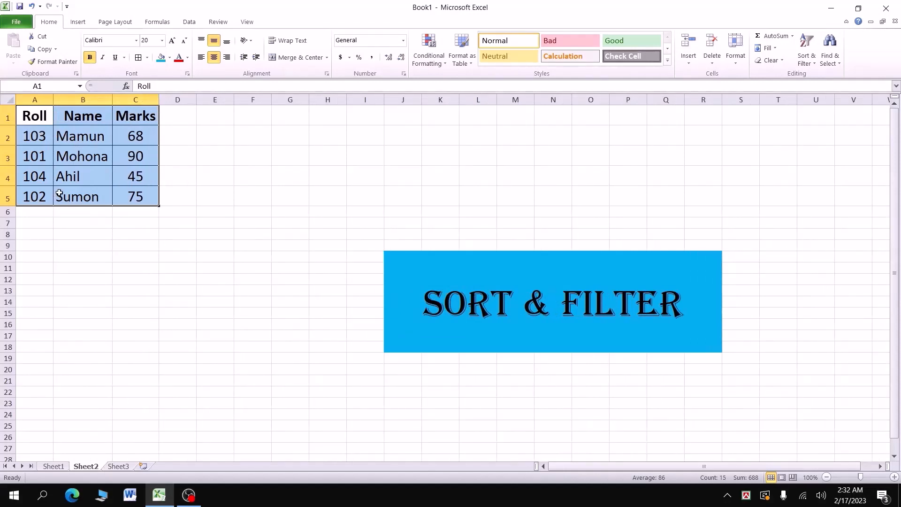
pyautogui.click(106, 155)
# - View the Sort & Filter options for the header row A1:C1 and close them without choosing one
pyautogui.moveTo(28, 118); pyautogui.dragTo(142, 121)
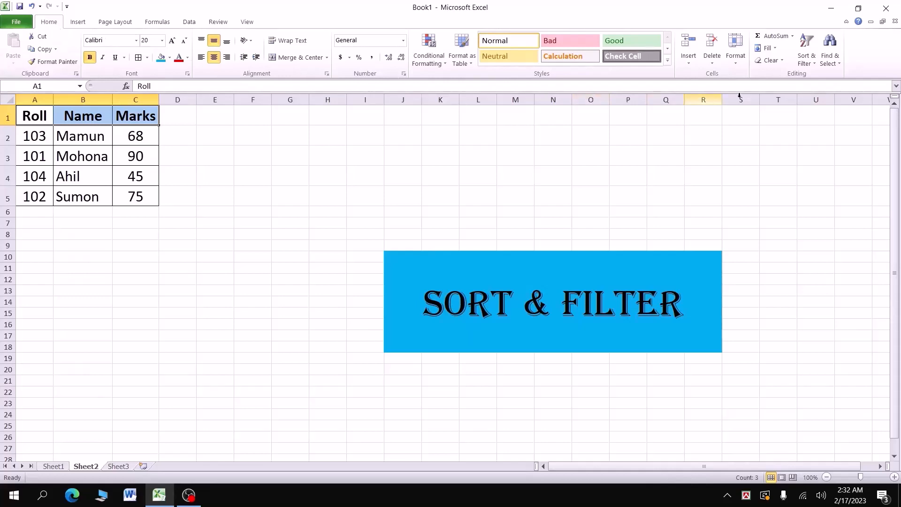
pyautogui.click(813, 64)
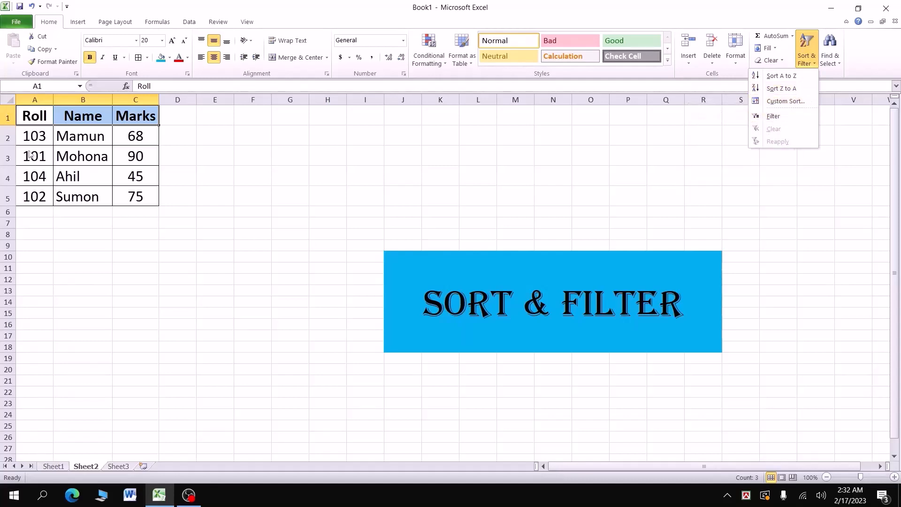
pyautogui.click(37, 138)
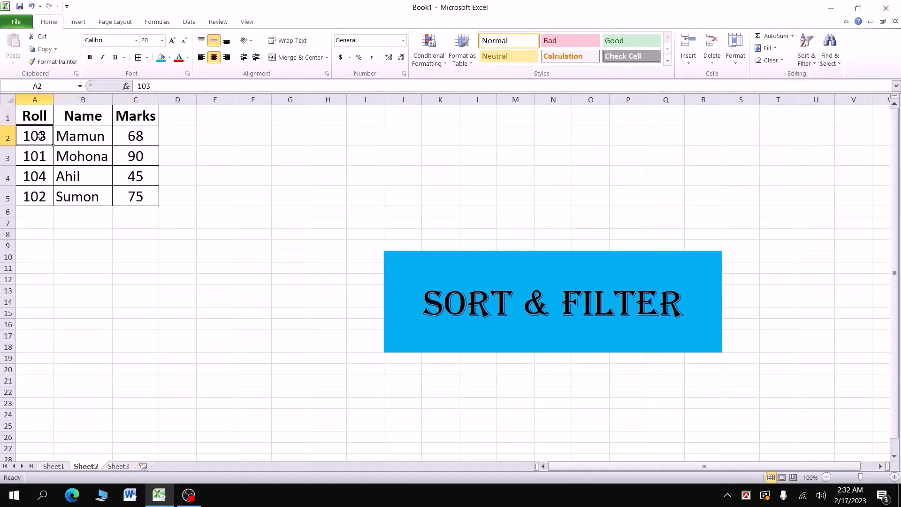
# - Sort only the Roll values in A2:A5 from smallest to largest, continuing with the current selection
pyautogui.moveTo(40, 136); pyautogui.dragTo(40, 196)
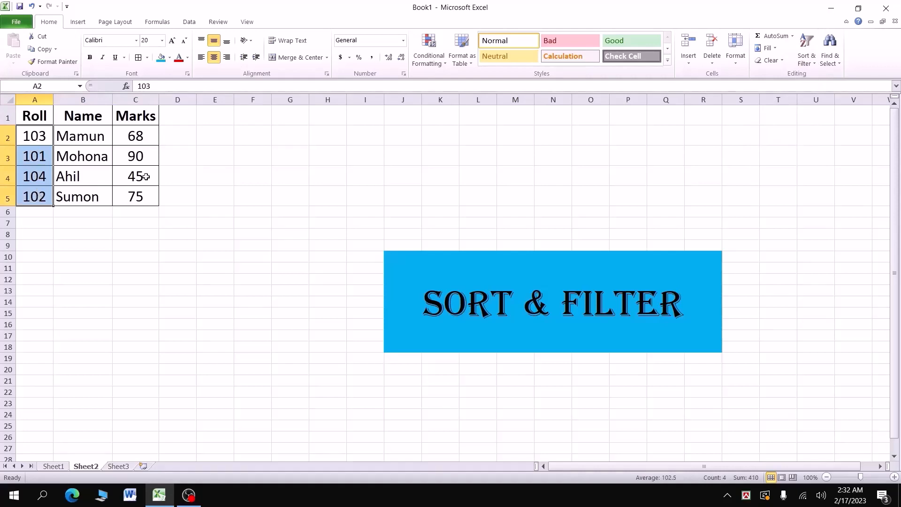
pyautogui.click(804, 66)
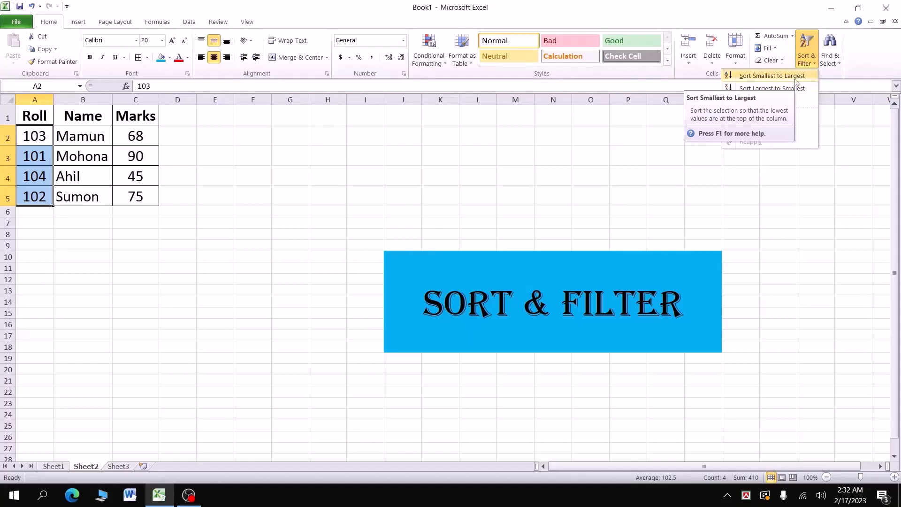
pyautogui.click(797, 76)
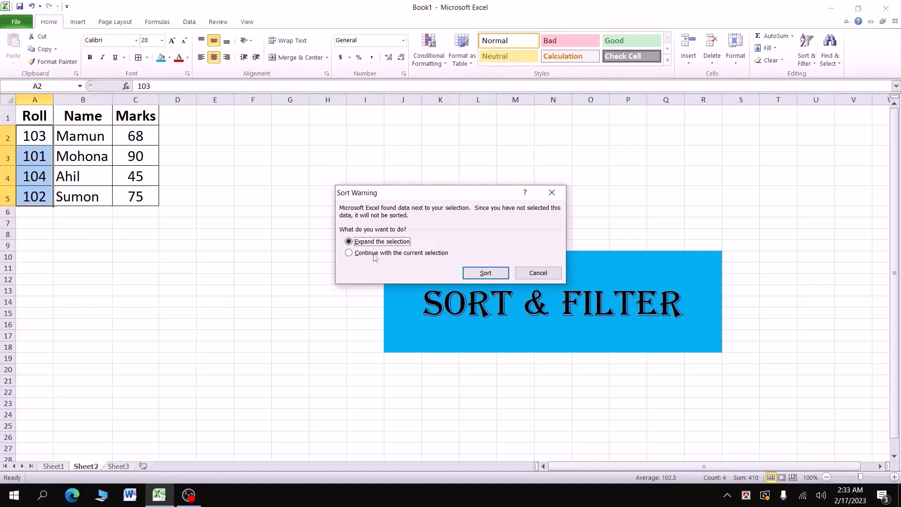
pyautogui.click(348, 253)
pyautogui.click(485, 273)
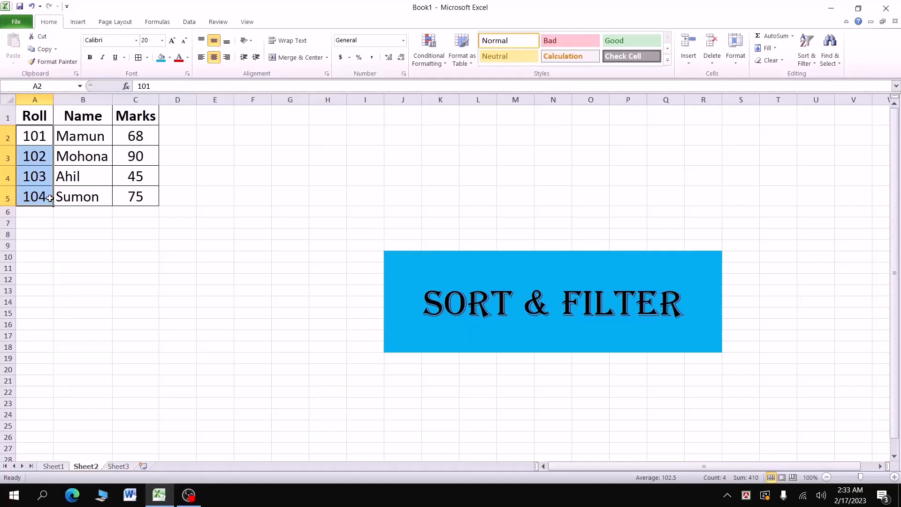
# - Undo the sort of the Roll column, using redo and undo to compare both orders
pyautogui.hotkey('ctrl', 'z')
pyautogui.click(49, 6)
pyautogui.click(31, 6)
pyautogui.click(86, 175)
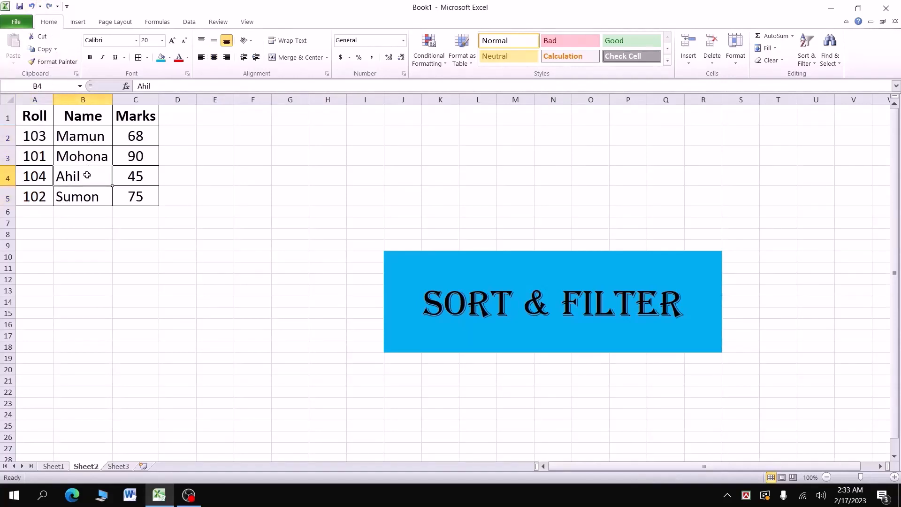
# - Try to sort the data range A2:C5 from smallest to largest
pyautogui.moveTo(19, 134); pyautogui.dragTo(135, 195)
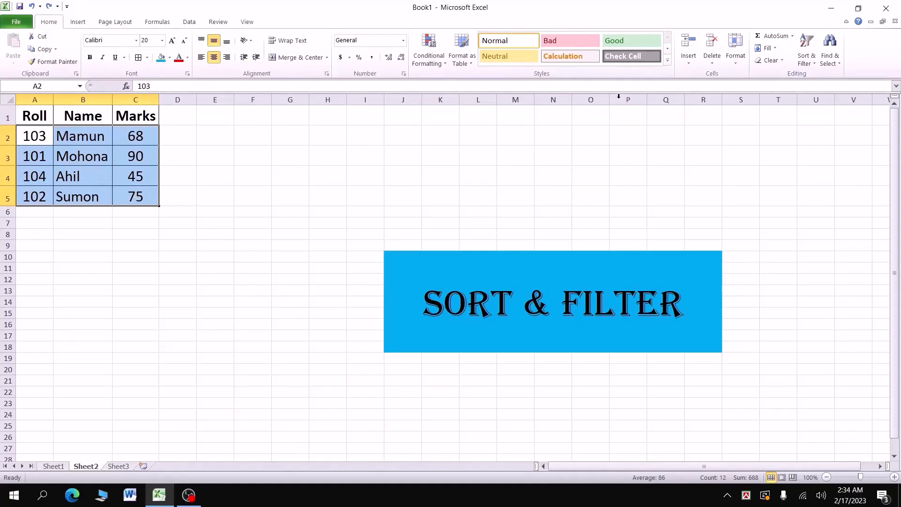
pyautogui.click(806, 49)
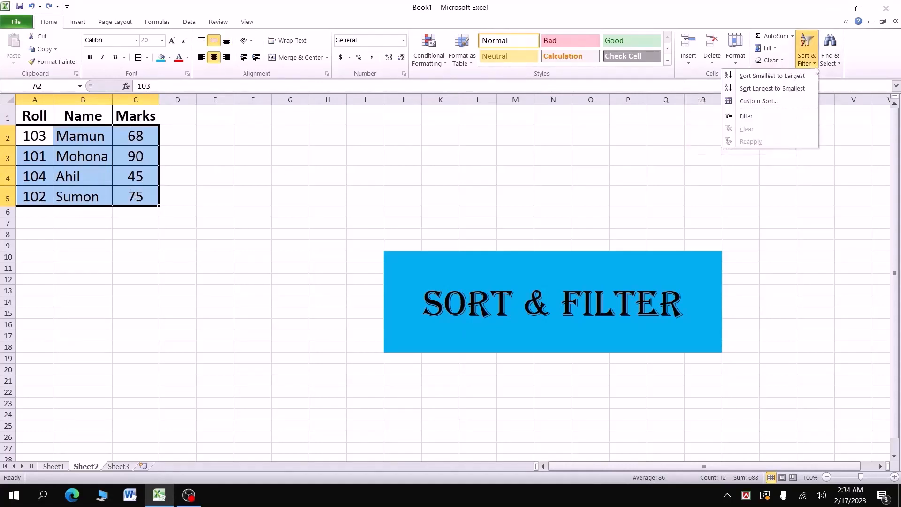
pyautogui.click(792, 80)
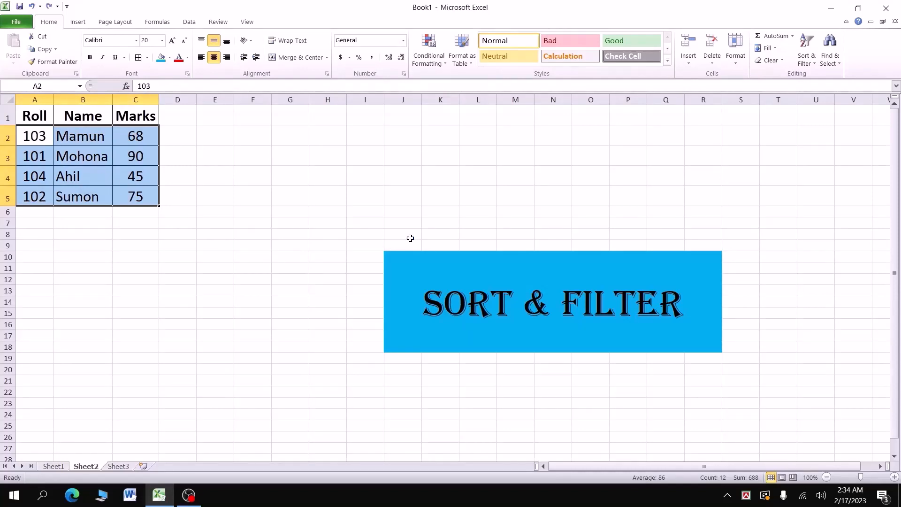
pyautogui.click(65, 159)
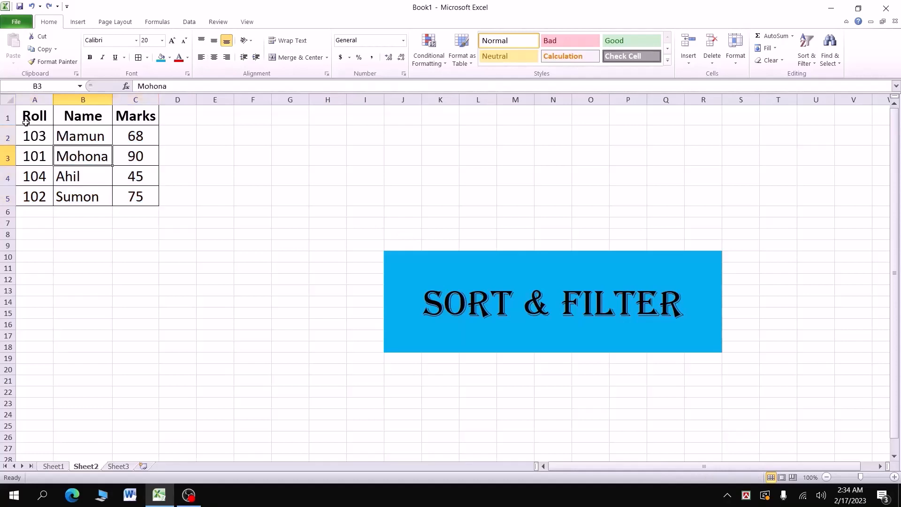
# - Add filters to the header row A1:C1 and sort the table by Roll from smallest to largest
pyautogui.moveTo(27, 121); pyautogui.dragTo(120, 124)
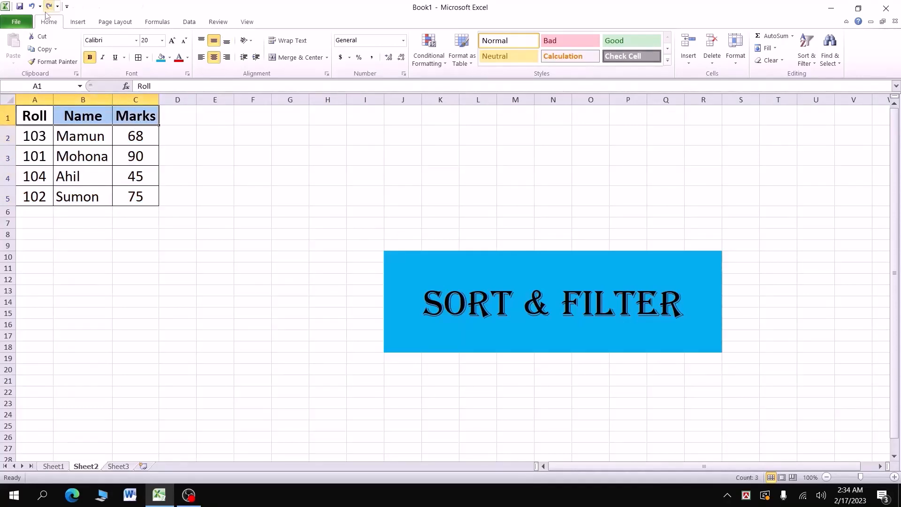
pyautogui.click(812, 65)
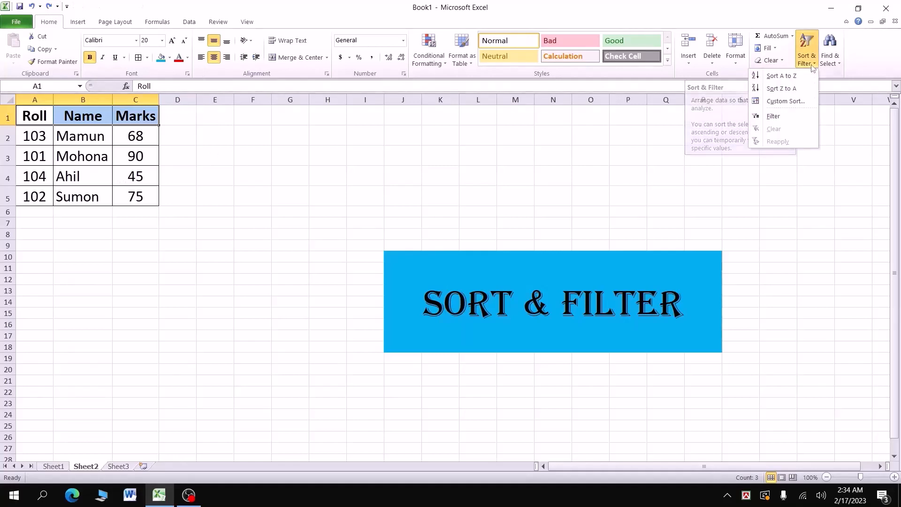
pyautogui.click(788, 117)
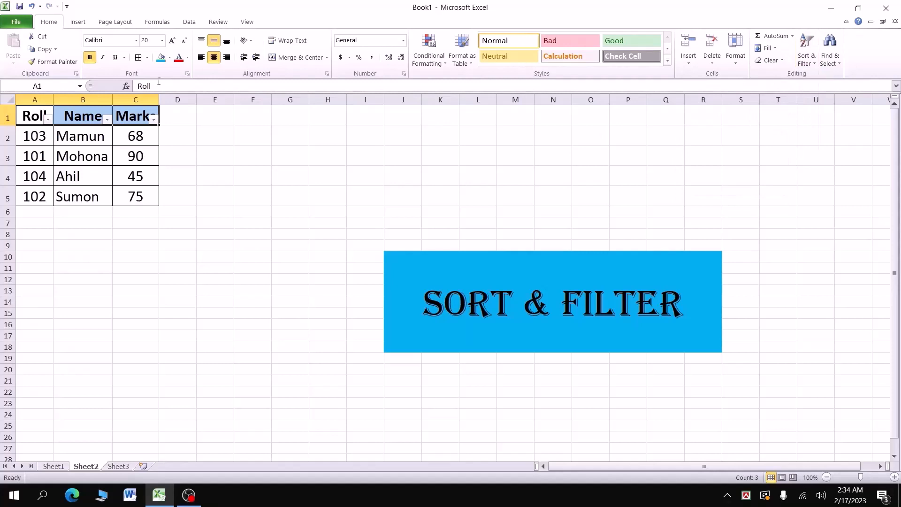
pyautogui.click(48, 120)
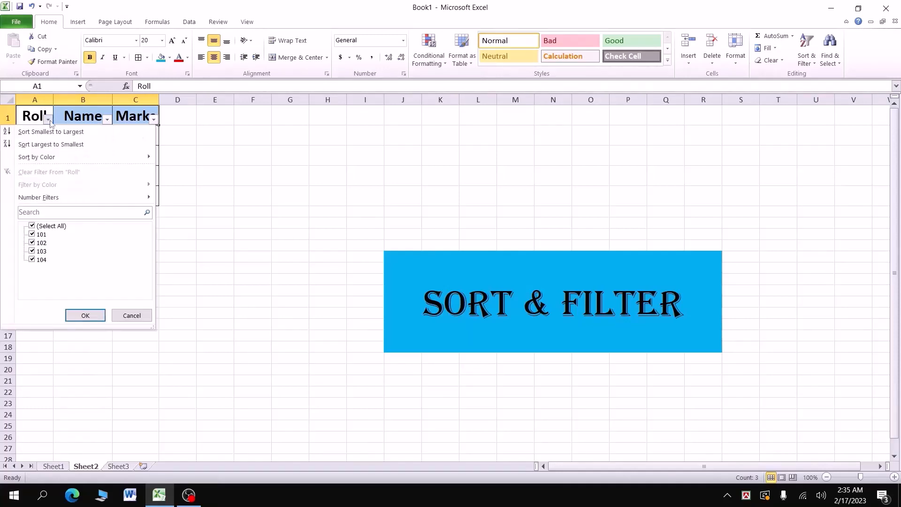
pyautogui.click(86, 135)
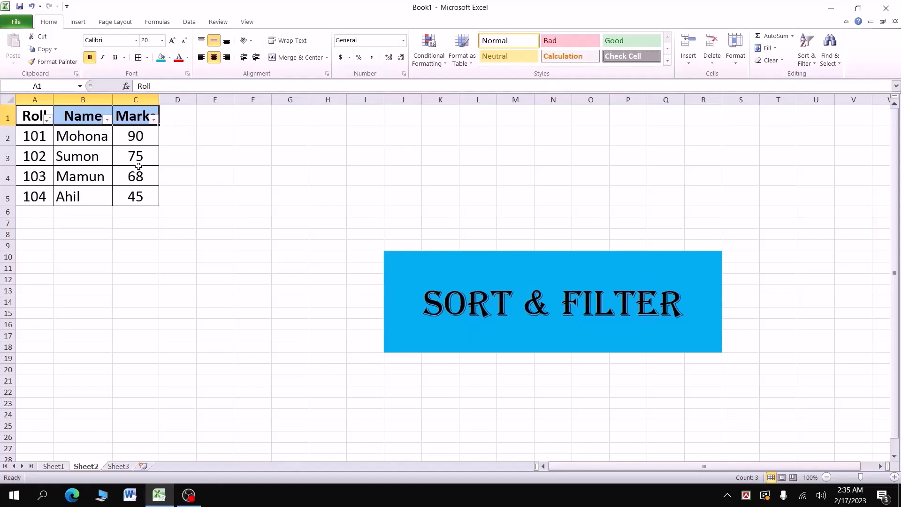
# - Change the marks of roll 101 in C2 to 80 and of roll 103 in C4 to 90
pyautogui.click(137, 136)
pyautogui.write('80')
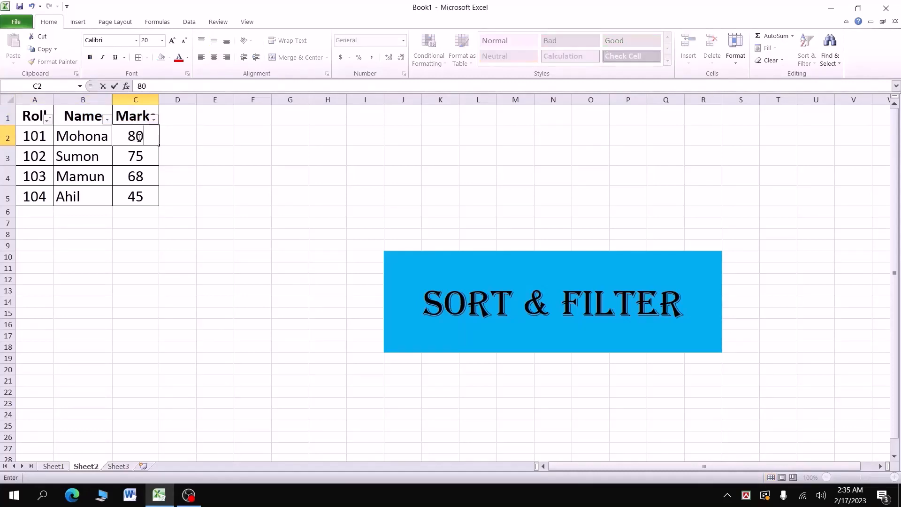
pyautogui.press('Down')
pyautogui.press('Down')
pyautogui.write('90')
pyautogui.click(165, 159)
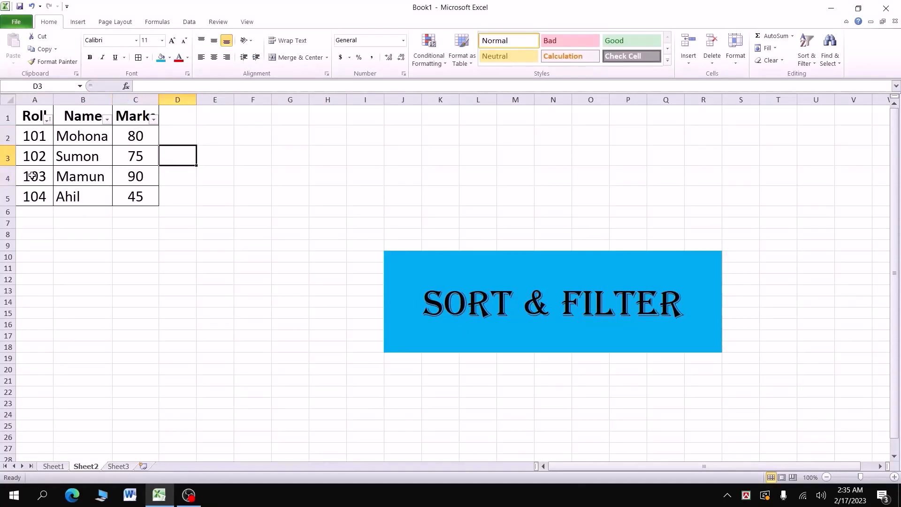
# - Sort the table by Marks from largest to smallest, and re-sort it by Name from A to Z
pyautogui.click(153, 119)
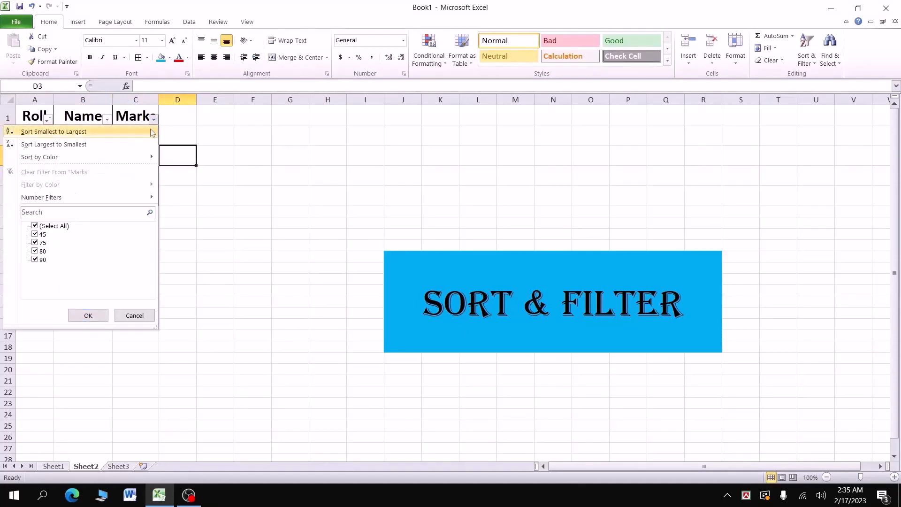
pyautogui.click(111, 144)
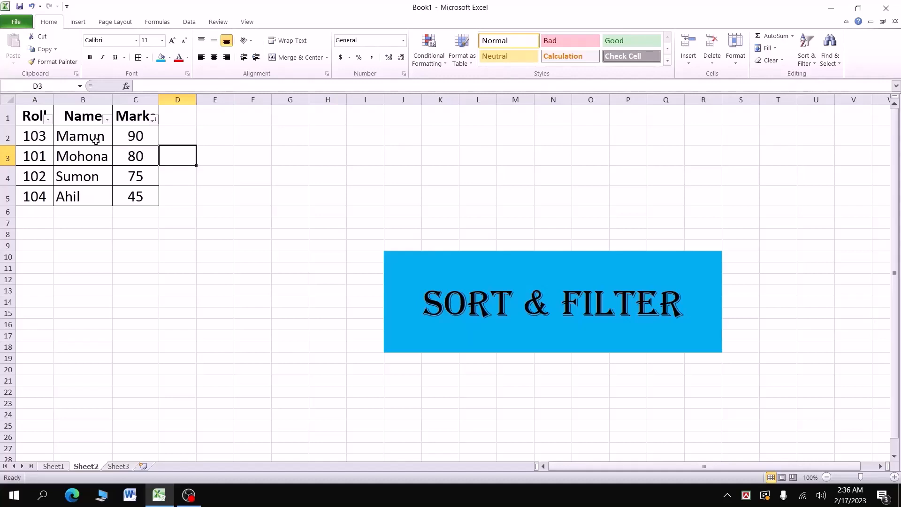
pyautogui.moveTo(96, 141); pyautogui.dragTo(94, 198)
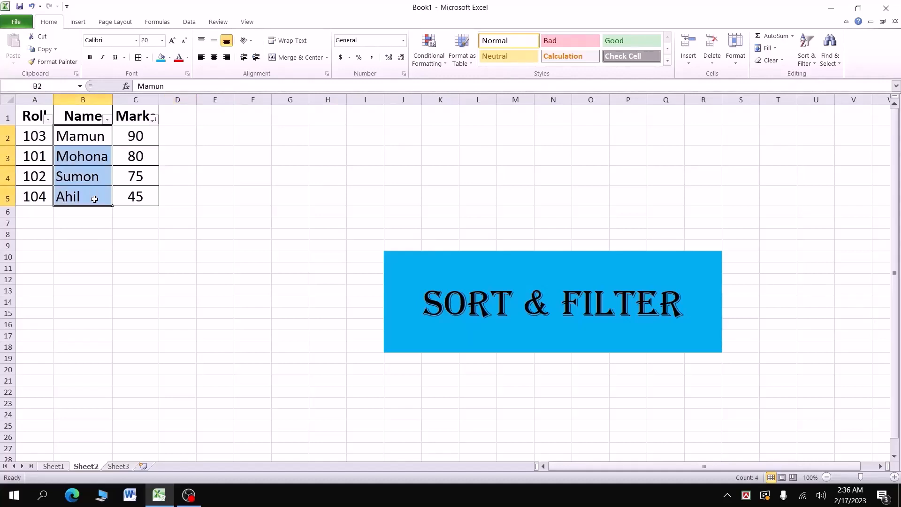
pyautogui.click(107, 120)
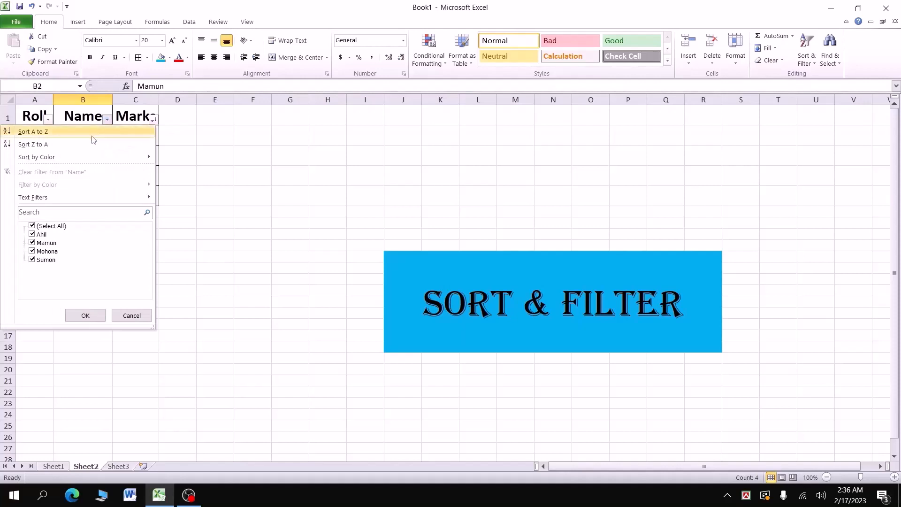
pyautogui.click(92, 136)
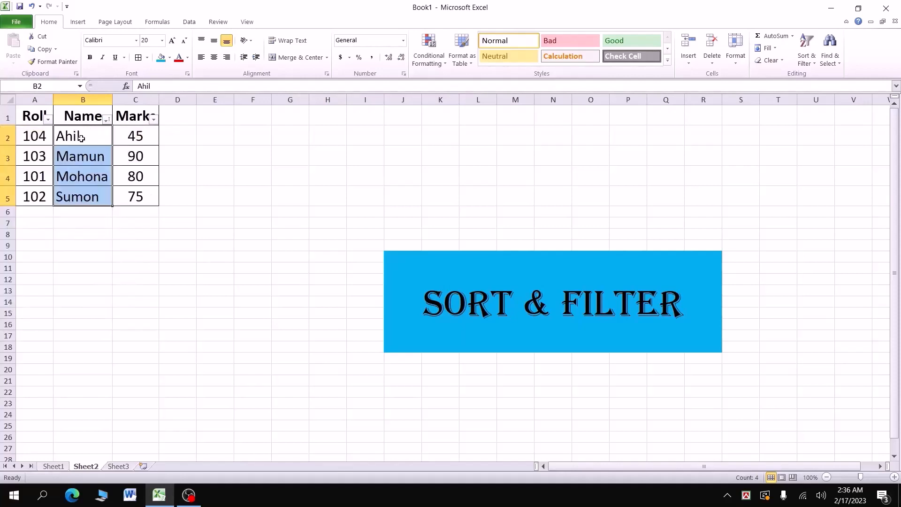